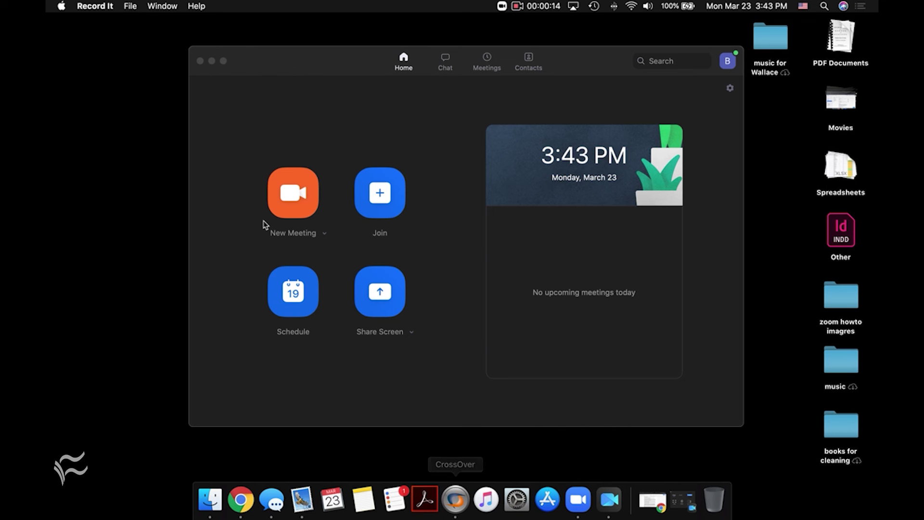
- Start a new Zoom meeting and share Desktop 1 as the screen
left_click(273, 206)
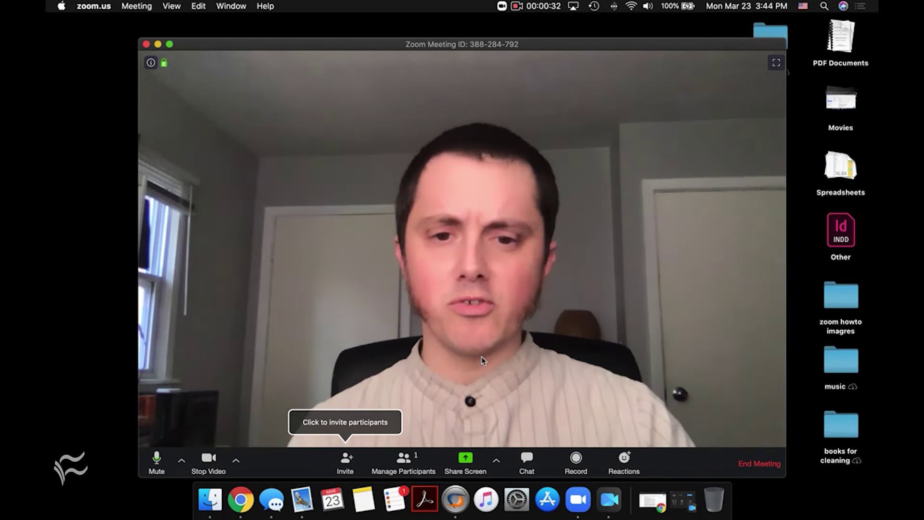
left_click(482, 460)
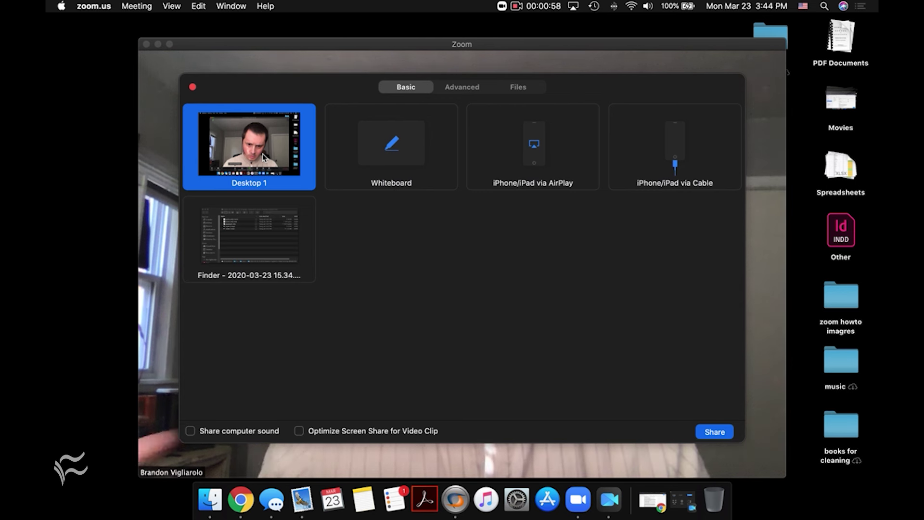
double_click(262, 154)
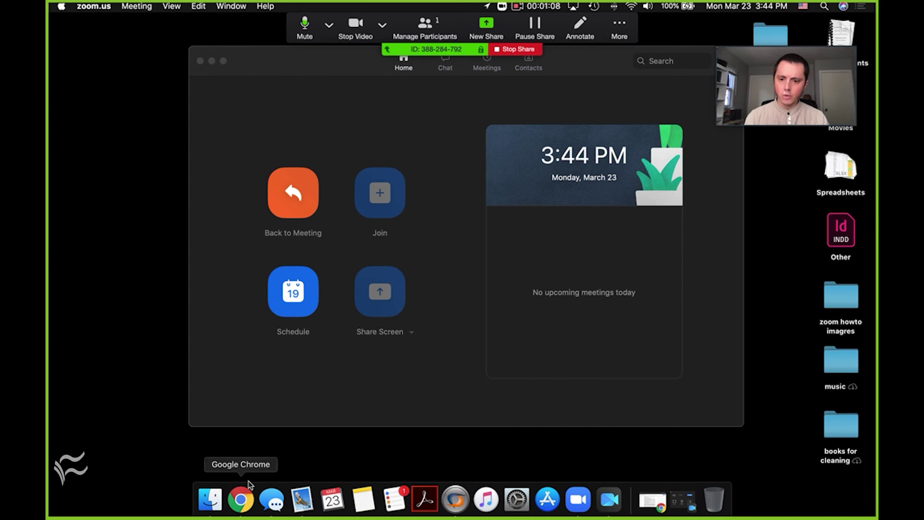
- Switch to the zoom tutorials document in Chrome and draw freehand annotation lines across its text on the shared screen
left_click(242, 497)
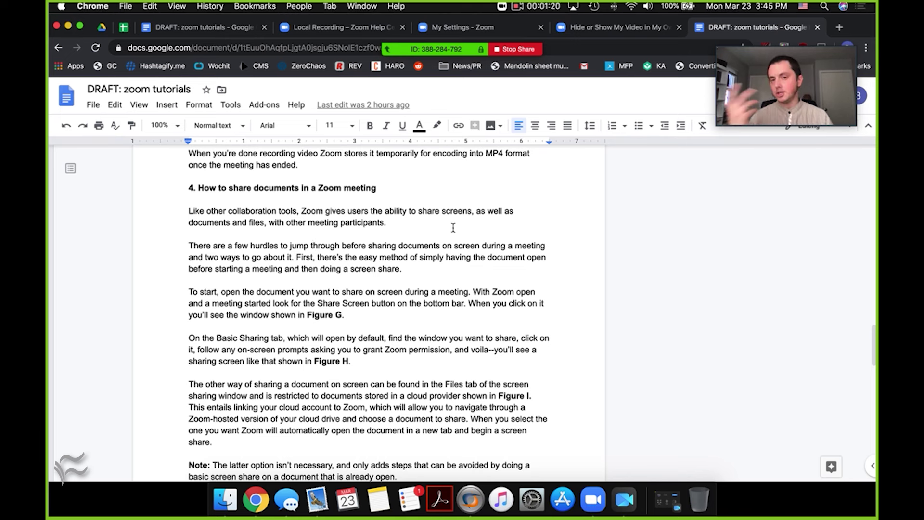
mouse_move(387, 24)
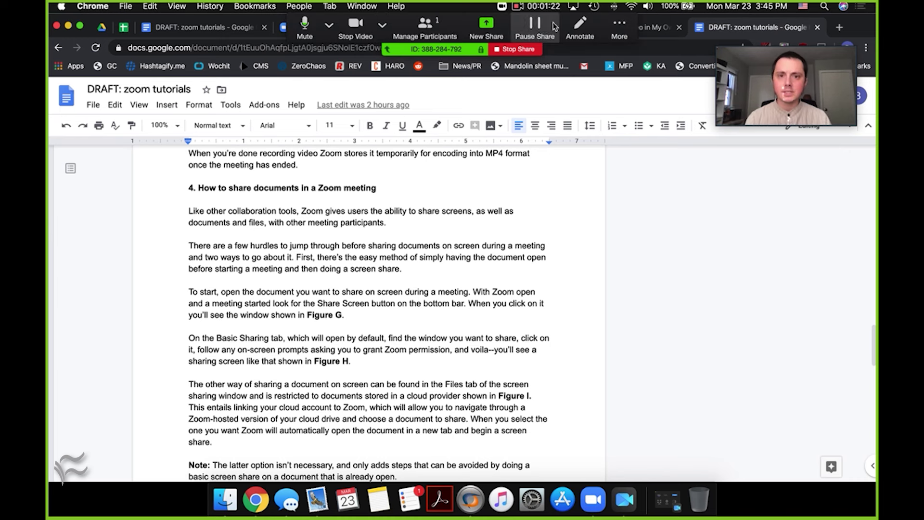
left_click(580, 29)
left_click_drag(545, 213, 214, 242)
mouse_move(49, 355)
left_mouse_down()
mouse_move(282, 320)
mouse_move(583, 334)
mouse_move(518, 227)
mouse_move(807, 419)
left_mouse_up()
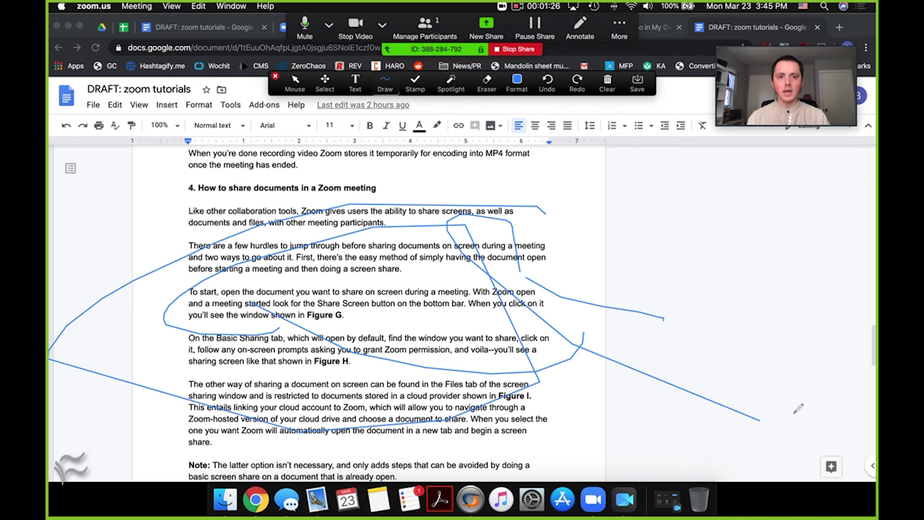
- Clear all drawings from the shared screen, then close the annotation tools and stop the share
left_click(608, 83)
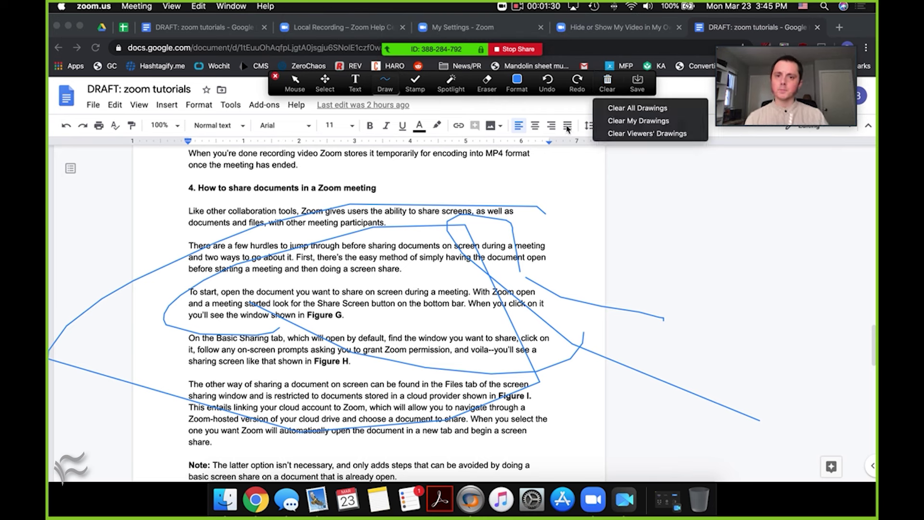
left_click(636, 108)
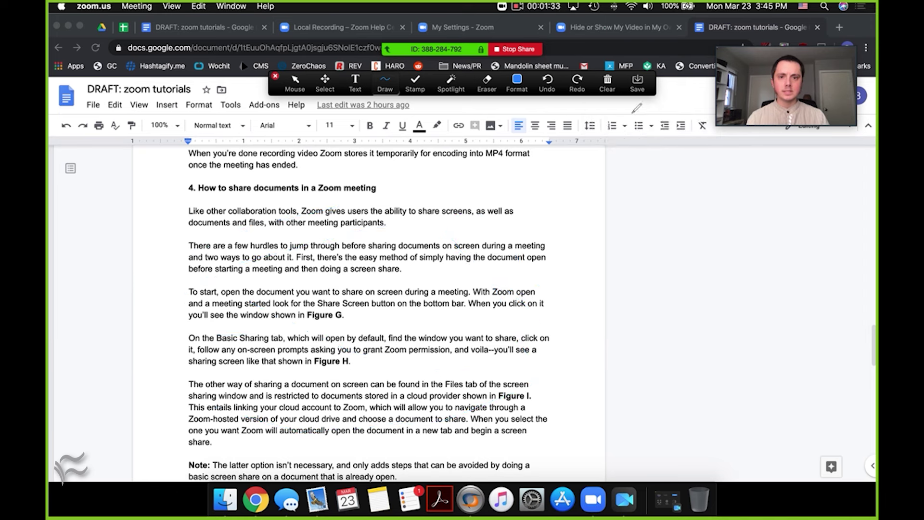
left_click(275, 77)
left_click(512, 50)
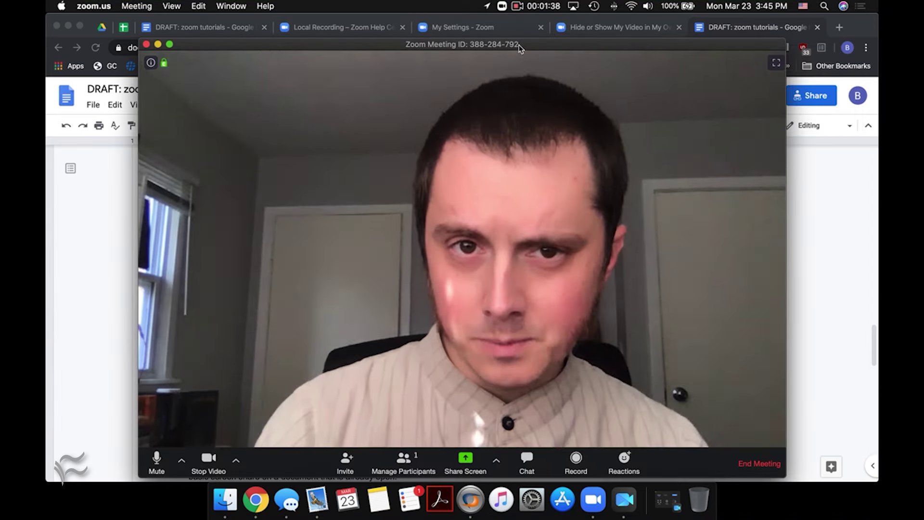
- Reopen the screen-sharing options, look over the advanced choices, and choose Google Drive as the file source
left_click_drag(513, 53, 504, 49)
left_click(447, 459)
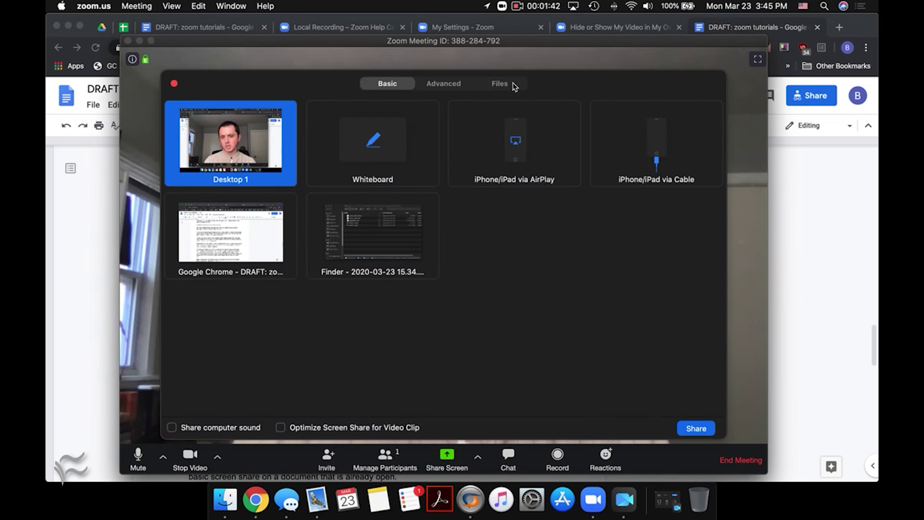
left_click(456, 86)
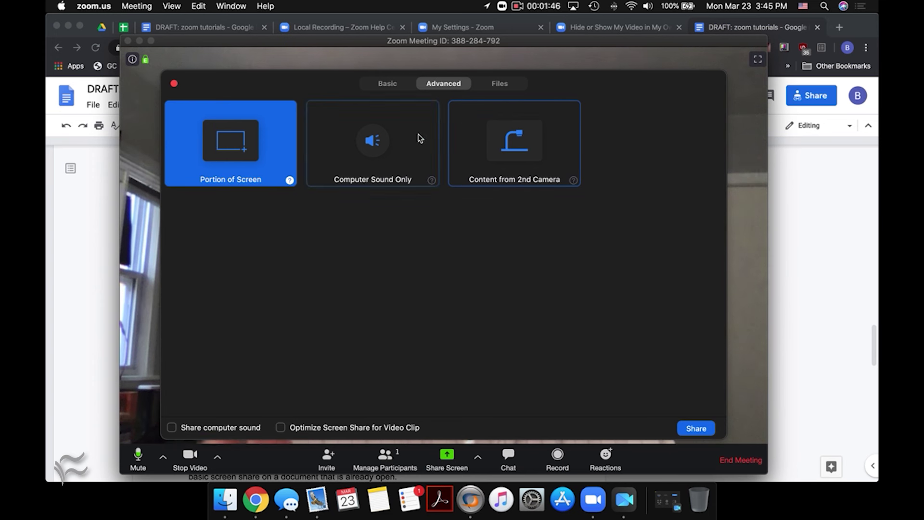
left_click(499, 85)
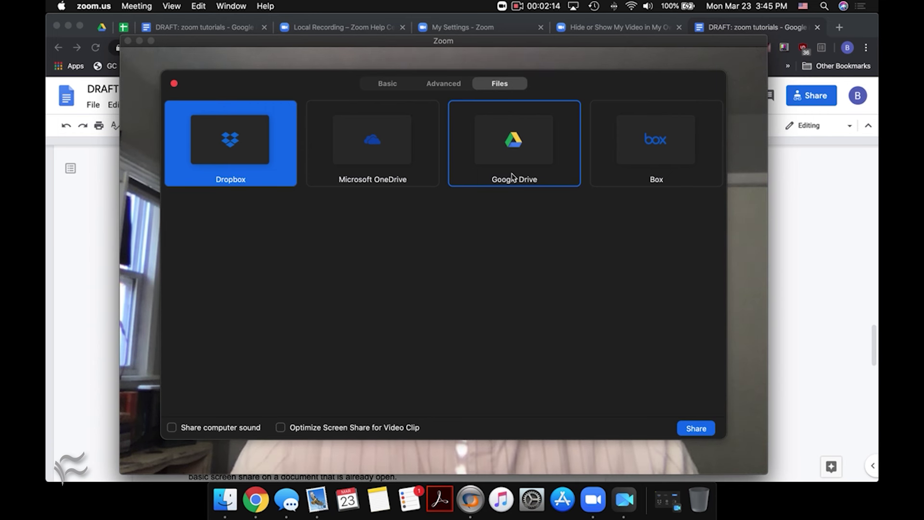
mouse_move(510, 149)
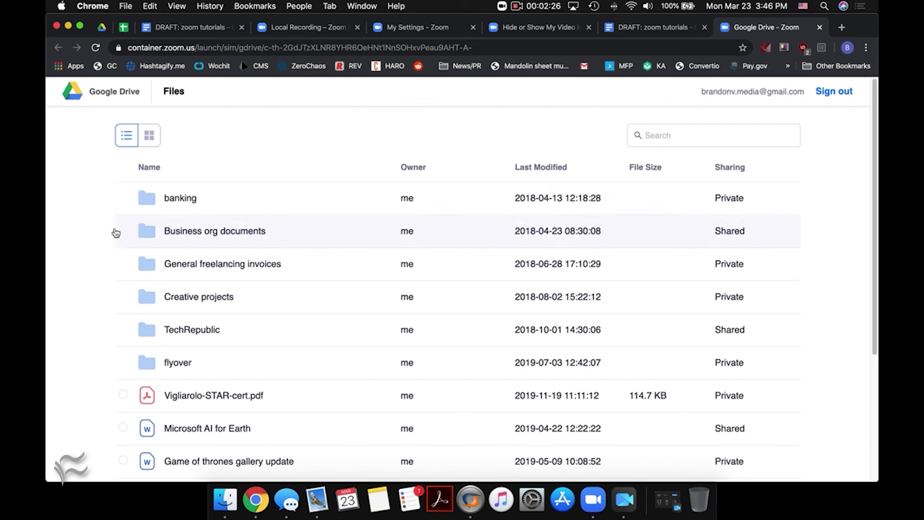
- Browse to Current projects inside the TechRepublic folder and select the DRAFT: zoom tutorials file
scroll(185, 329, "down", 3)
scroll(256, 317, "up", 3)
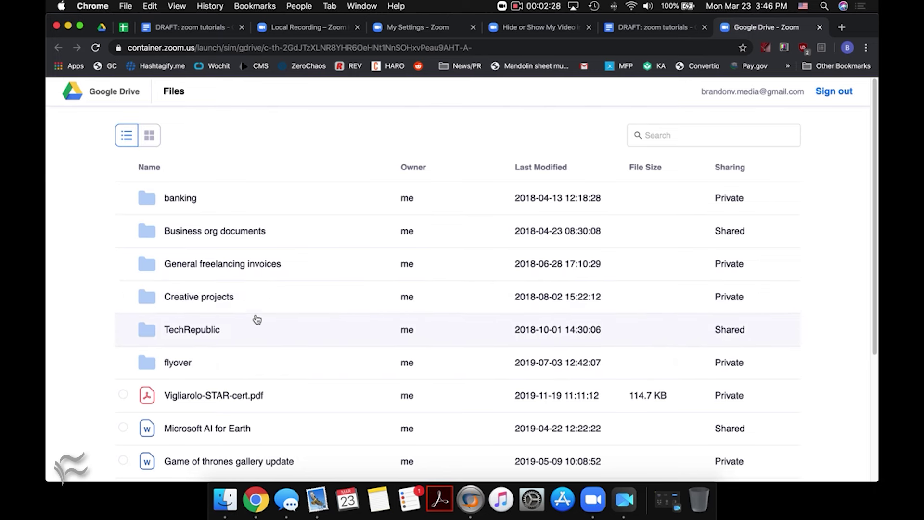
left_click(192, 327)
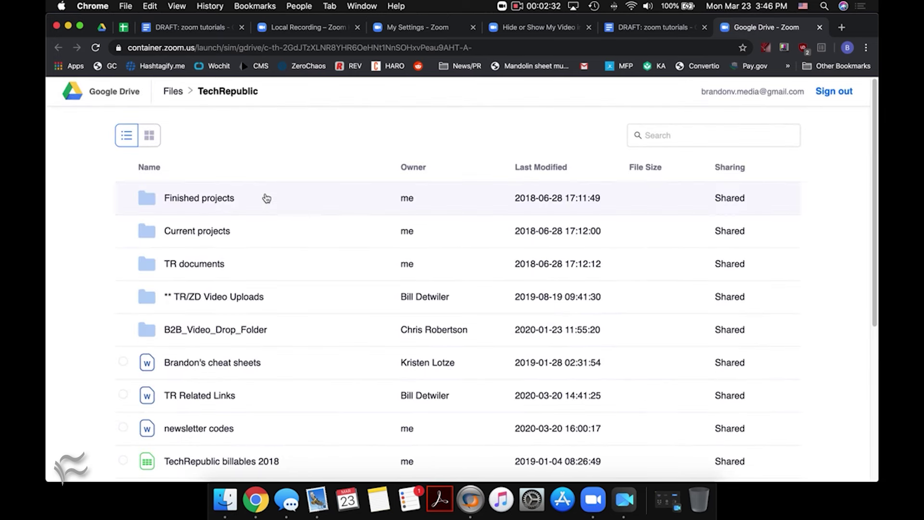
left_click(213, 240)
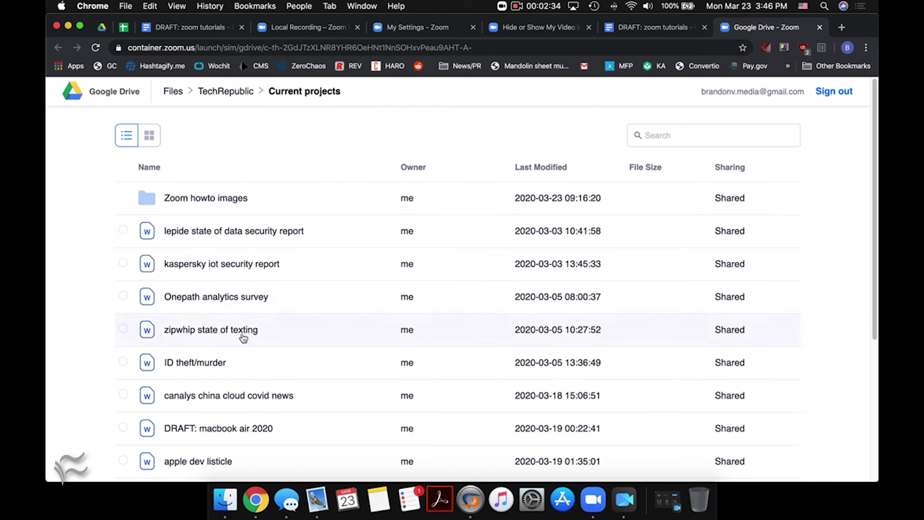
scroll(243, 338, "down", 5)
left_click(235, 378)
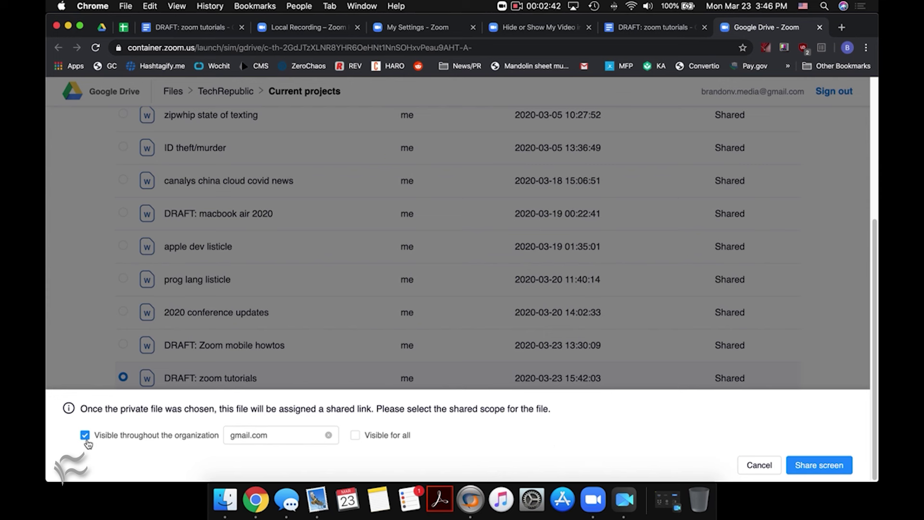
- Set the selected file's shared scope to Visible for all and start sharing it on screen
left_click(262, 436)
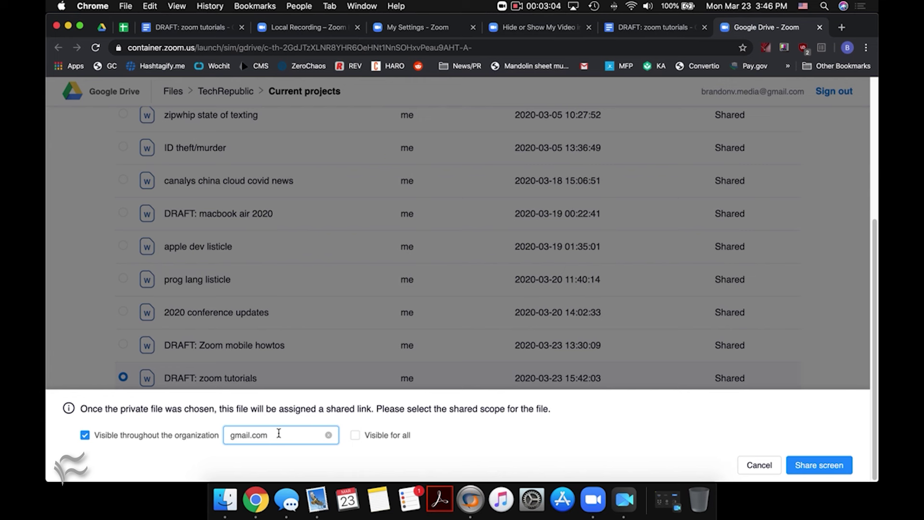
left_click(354, 435)
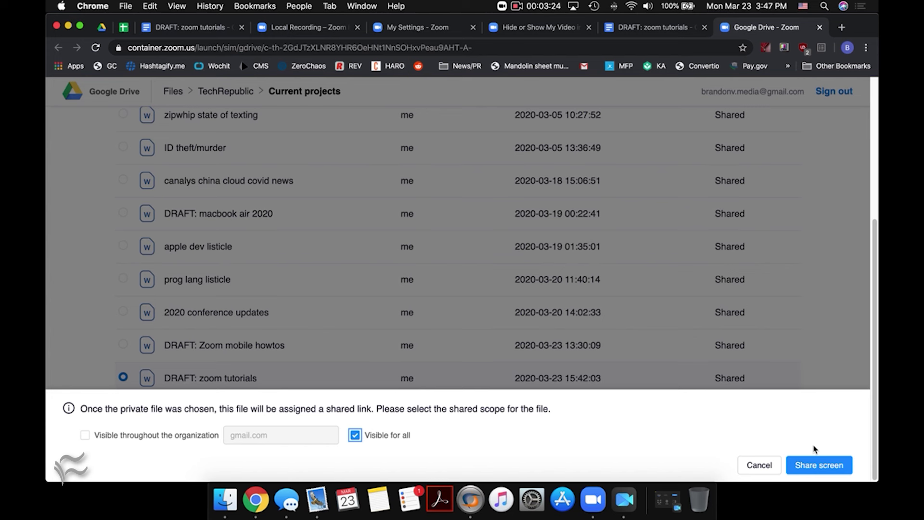
left_click(812, 466)
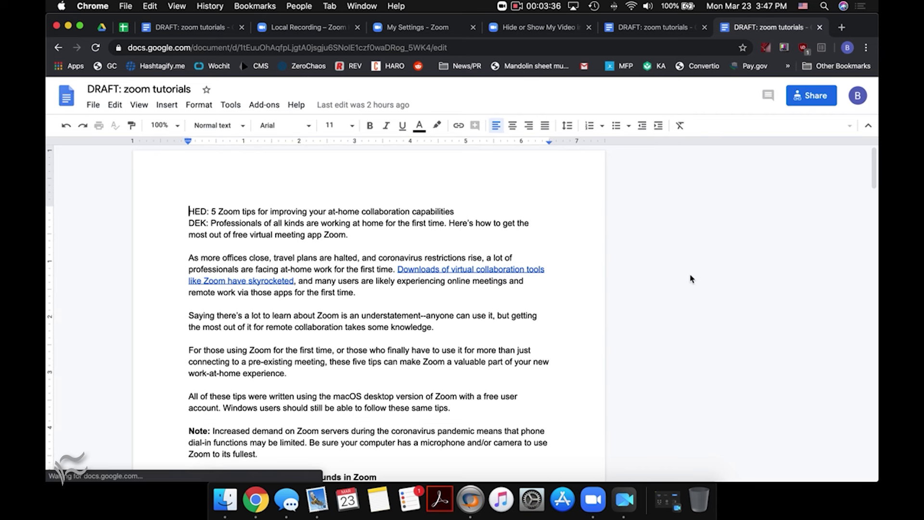
- Switch to Zoom, minimize the meeting window, and return to the opened document in Chrome
left_click(584, 514)
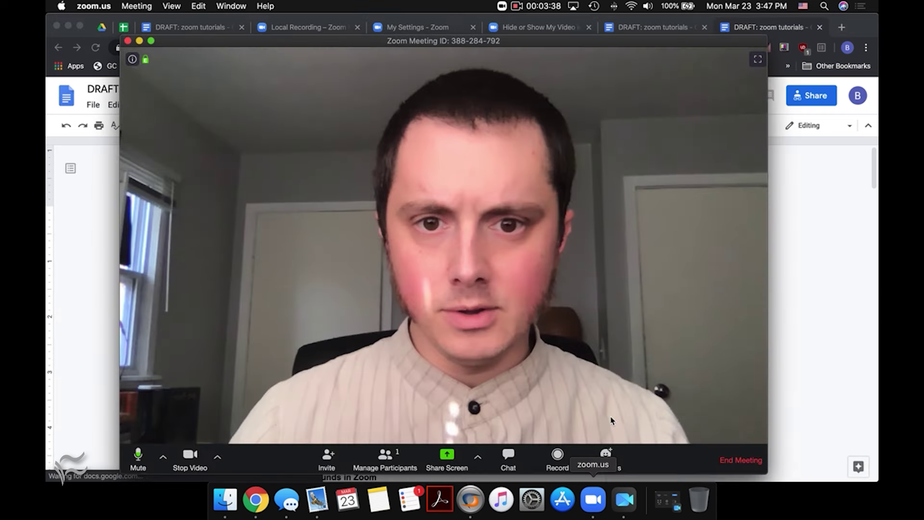
left_click(139, 40)
left_click(822, 227)
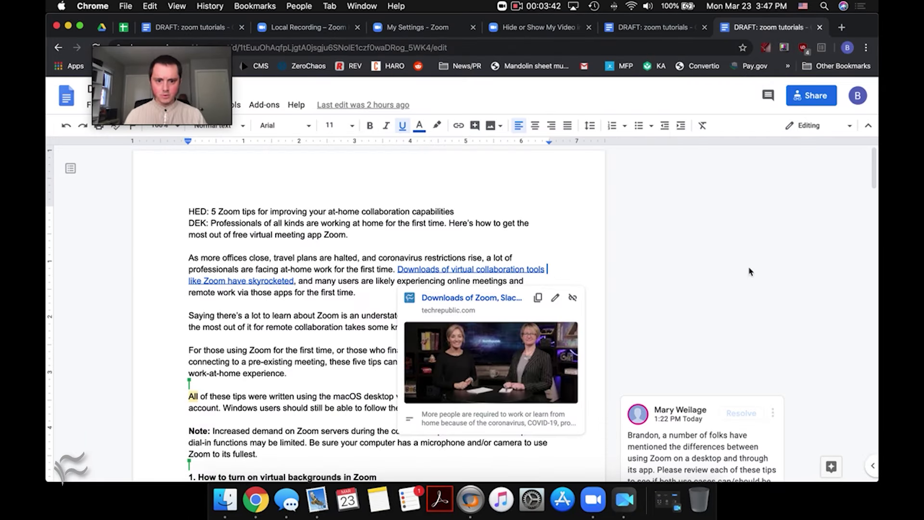
- Look through the document's sections on sharing documents and in-meeting file transfer, then close its newly opened browser tab
scroll(279, 377, "down", 20)
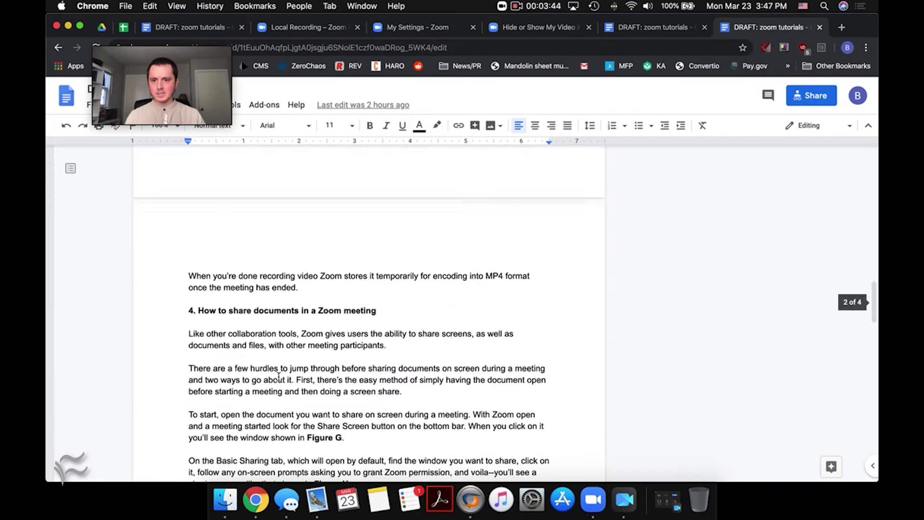
scroll(279, 377, "up", 10)
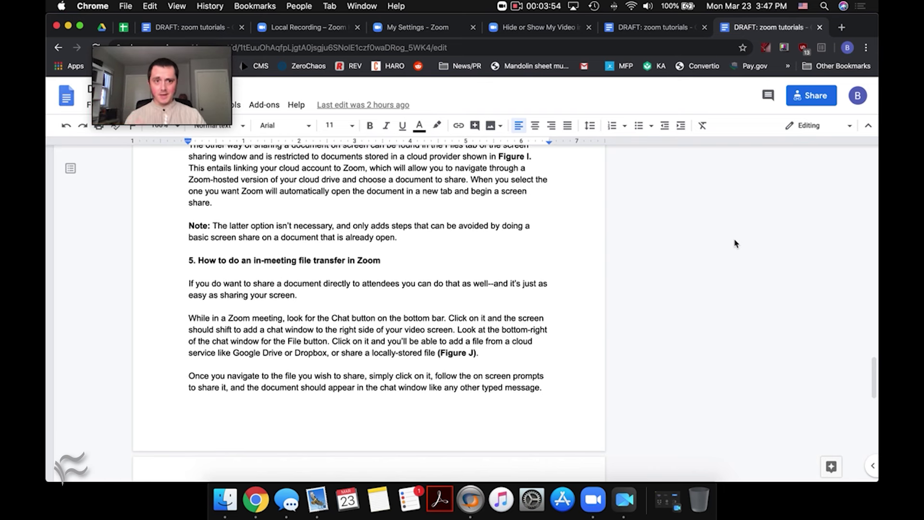
key("super+w")
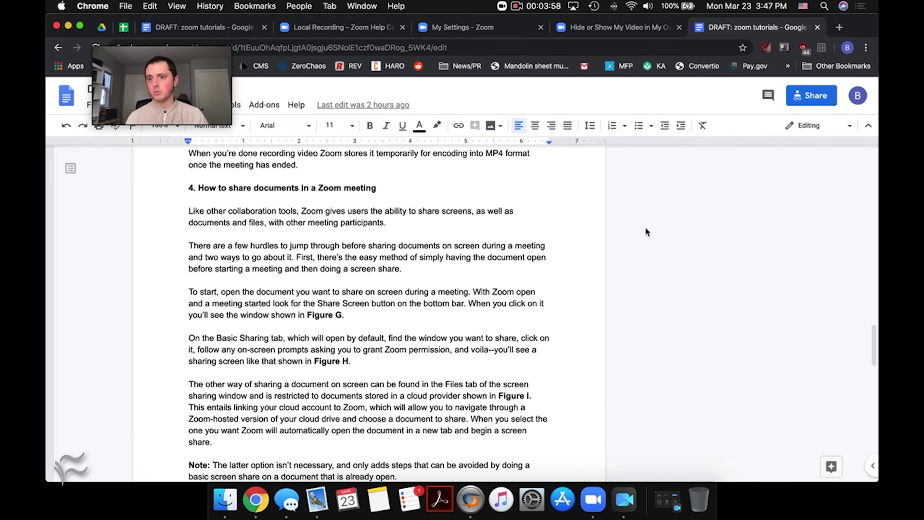
- Switch to Zoom, hide the video in the floating meeting thumbnail, and restore the full meeting window
left_click(592, 504)
mouse_move(171, 114)
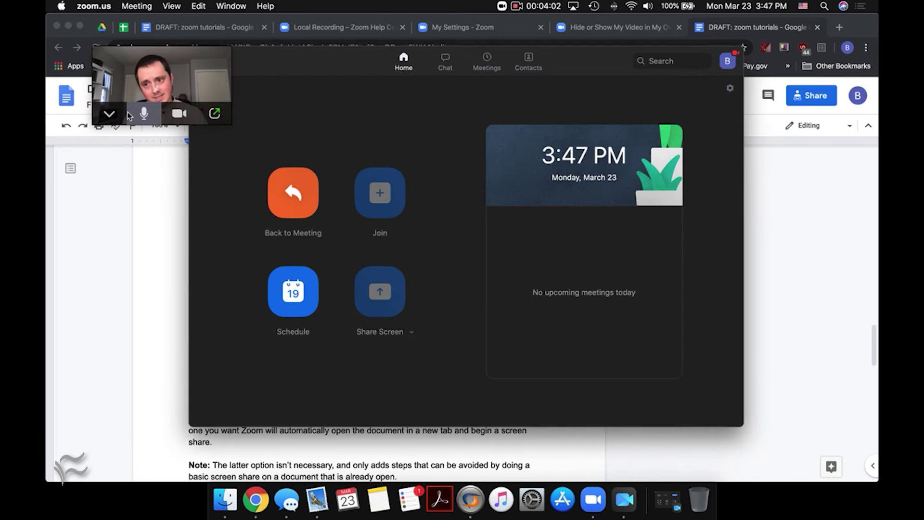
left_click(111, 114)
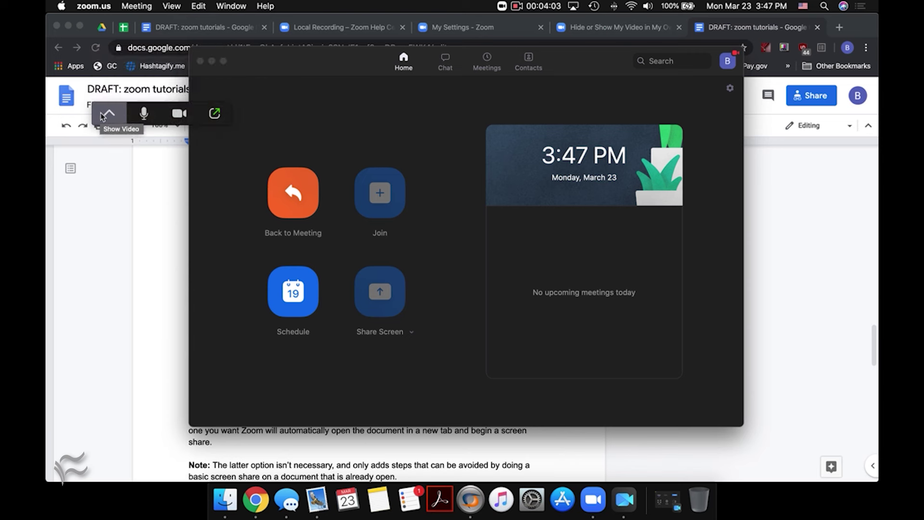
left_click(215, 113)
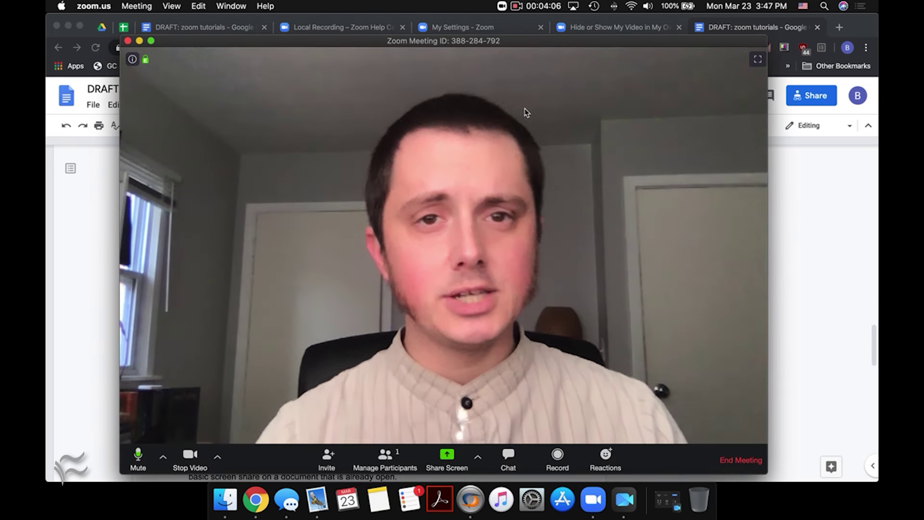